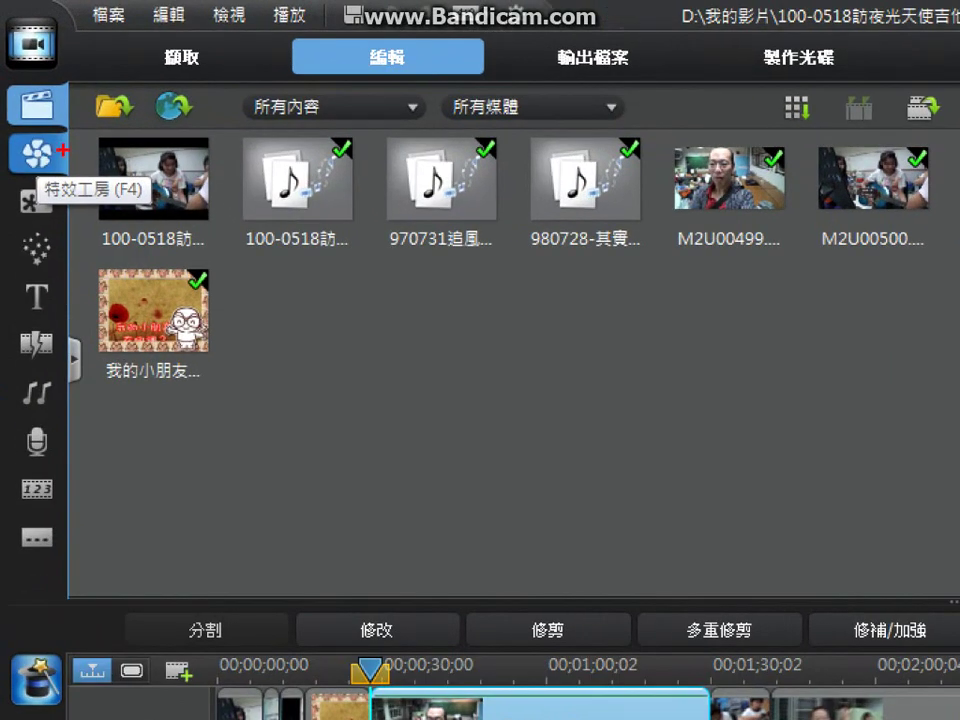
# - Apply the 旋轉畫面 effect from the 視覺 category to the M2U00499.MPG clip that starts at the playhead
pyautogui.moveTo(62, 149); pyautogui.dragTo(158, 101)
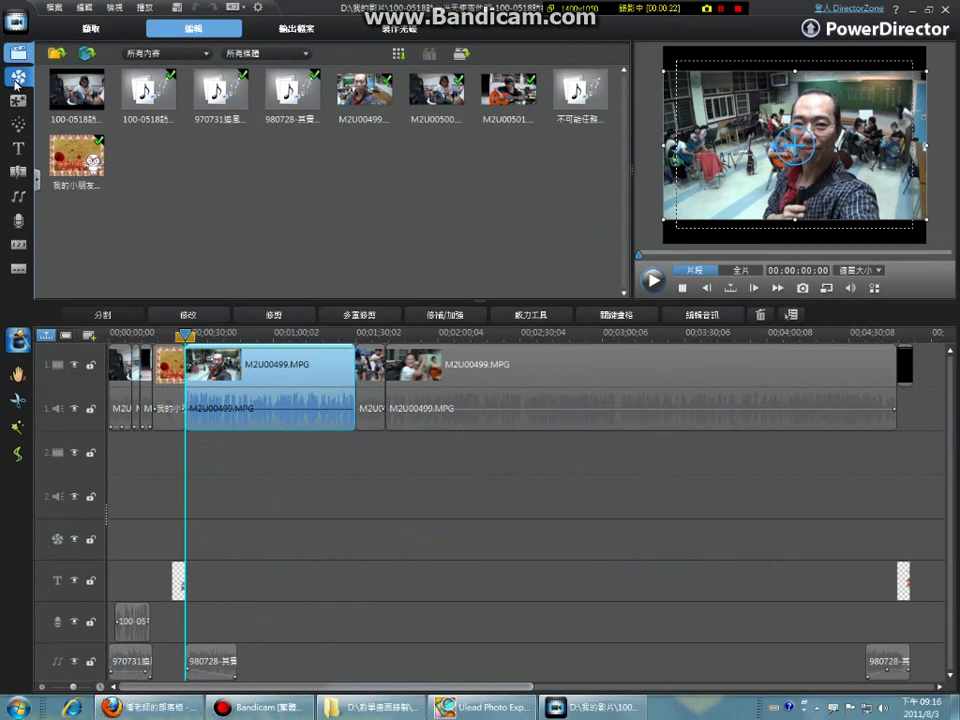
pyautogui.click(36, 152)
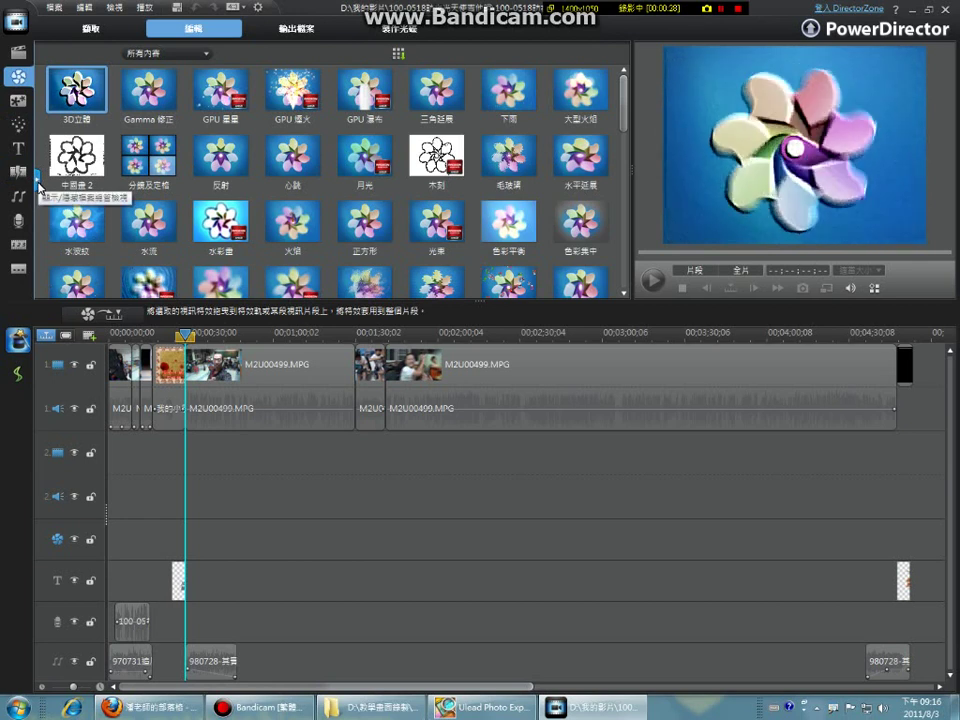
pyautogui.click(39, 184)
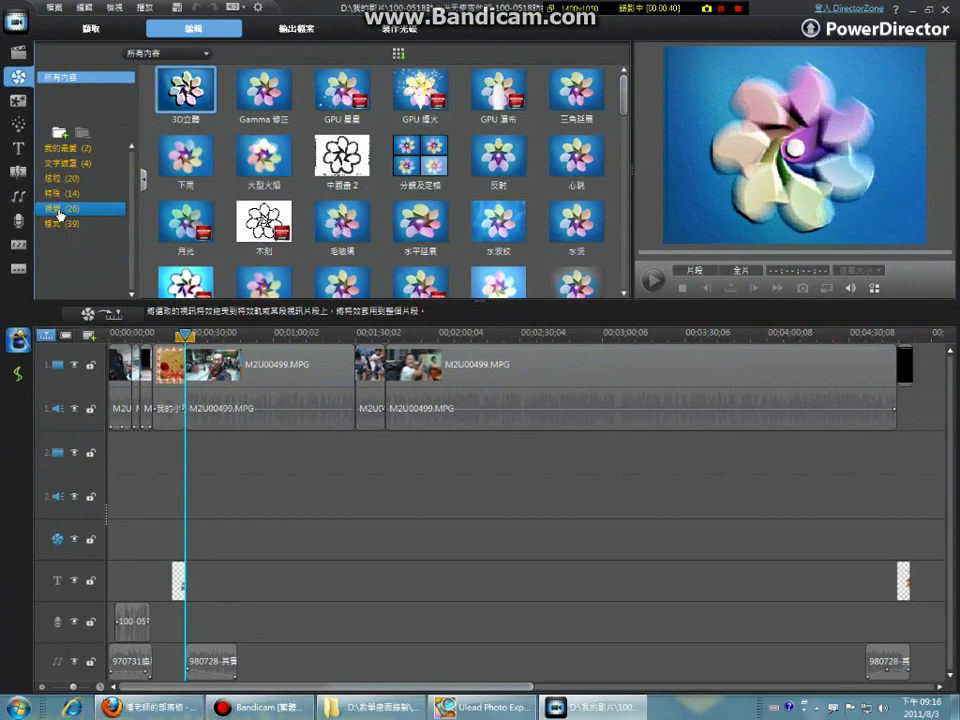
pyautogui.click(125, 362)
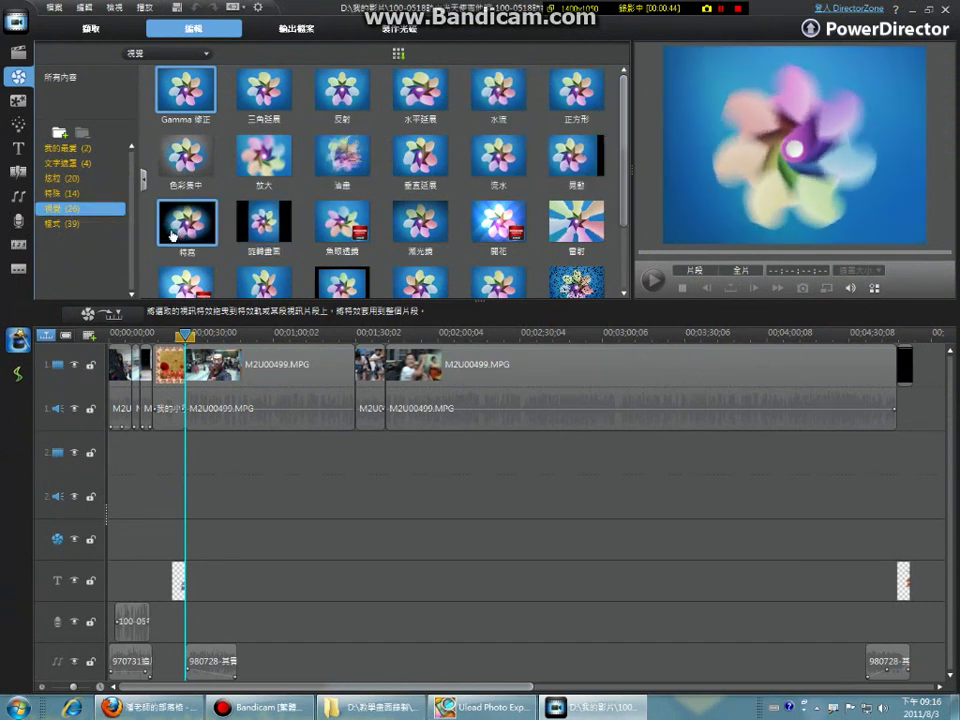
pyautogui.scroll(-2, 572, 270)
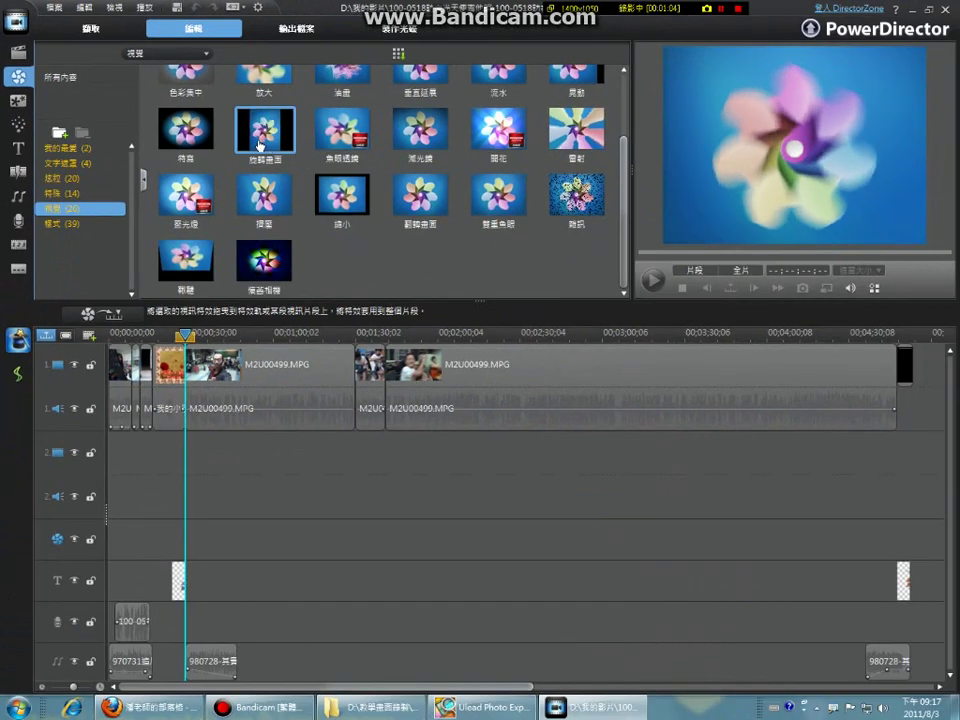
pyautogui.moveTo(414, 258); pyautogui.dragTo(429, 535)
pyautogui.moveTo(277, 273); pyautogui.dragTo(263, 373)
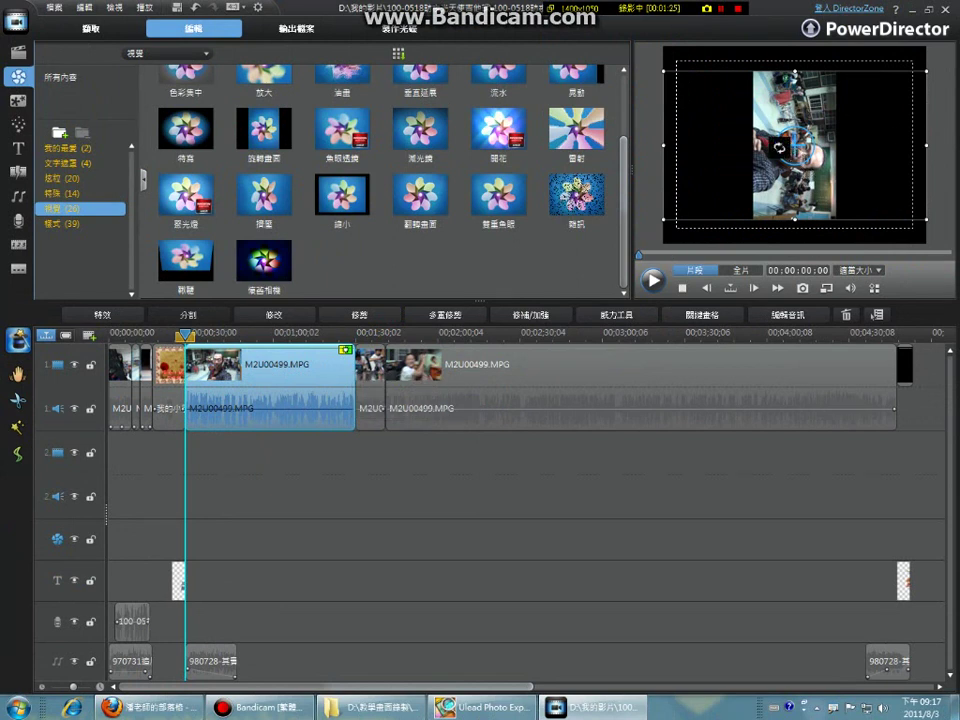
pyautogui.click(264, 128)
pyautogui.scroll(1, 273, 278)
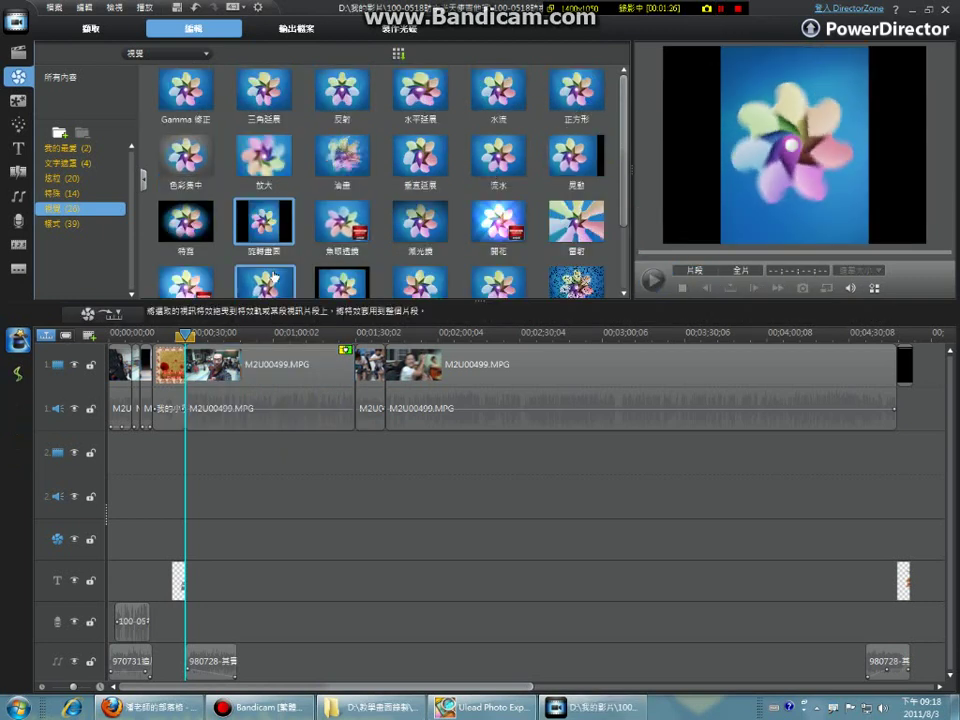
pyautogui.click(268, 372)
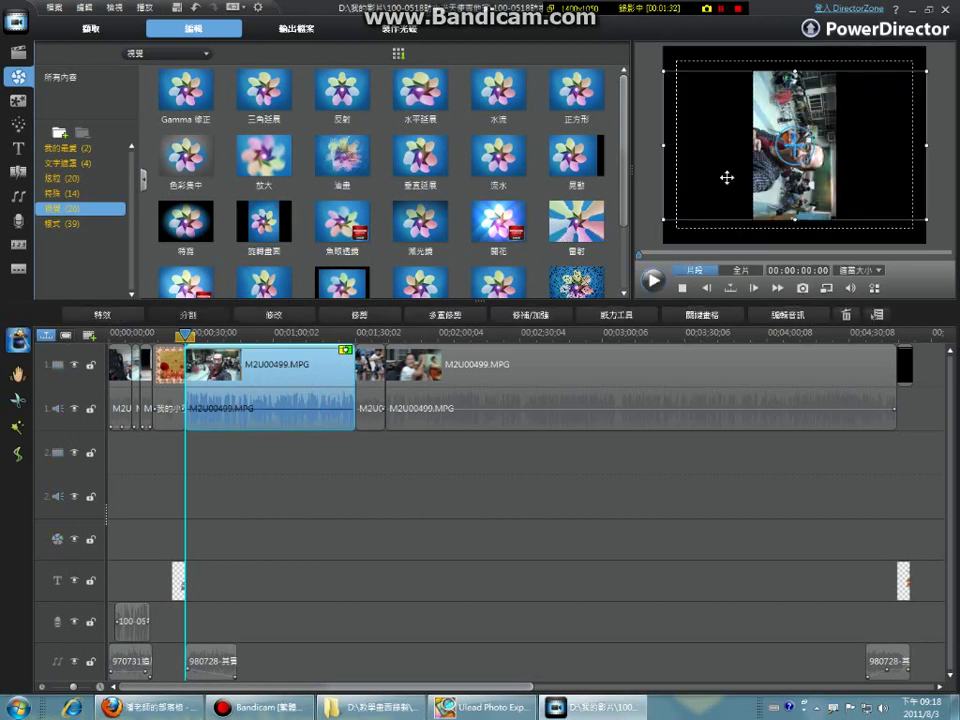
pyautogui.press('F5')
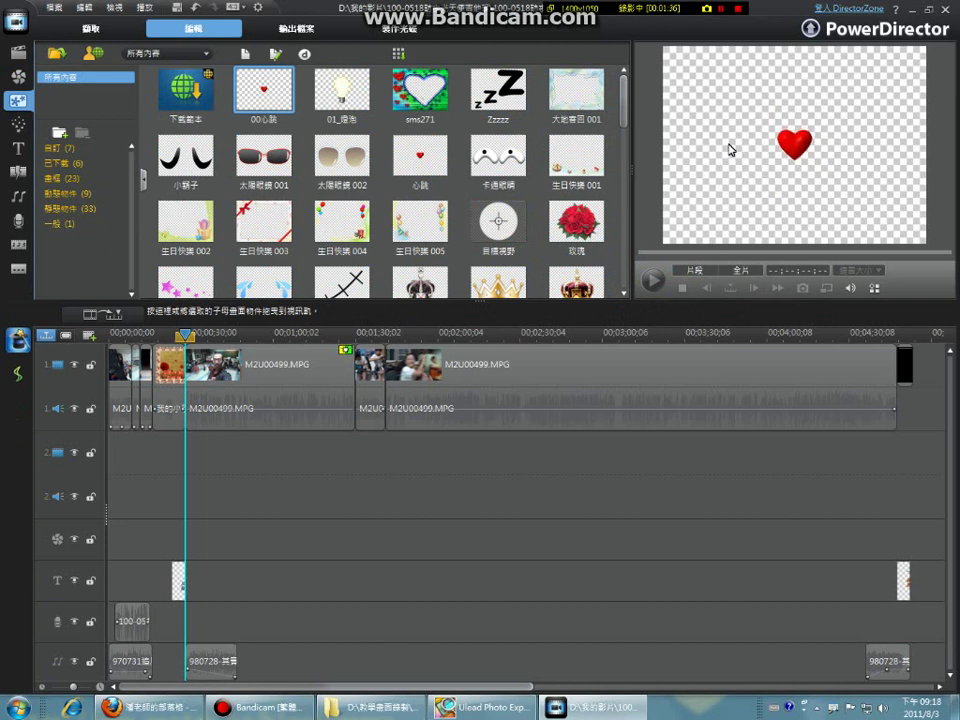
# - Try to enlarge the M2U00499.MPG clip's frame vertically to the dashed safe-area border in the preview, and undo the resizing
pyautogui.click(295, 375)
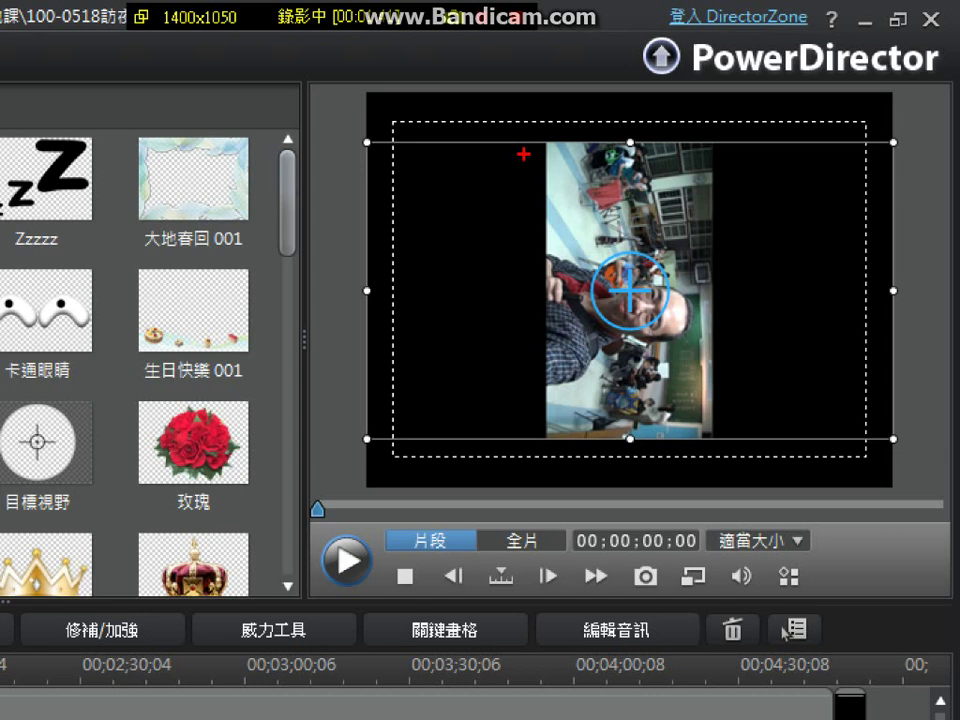
pyautogui.moveTo(461, 125)
pyautogui.mouseDown()
pyautogui.moveTo(838, 127)
pyautogui.moveTo(857, 279)
pyautogui.moveTo(857, 450)
pyautogui.moveTo(396, 455)
pyautogui.moveTo(403, 150)
pyautogui.mouseUp()
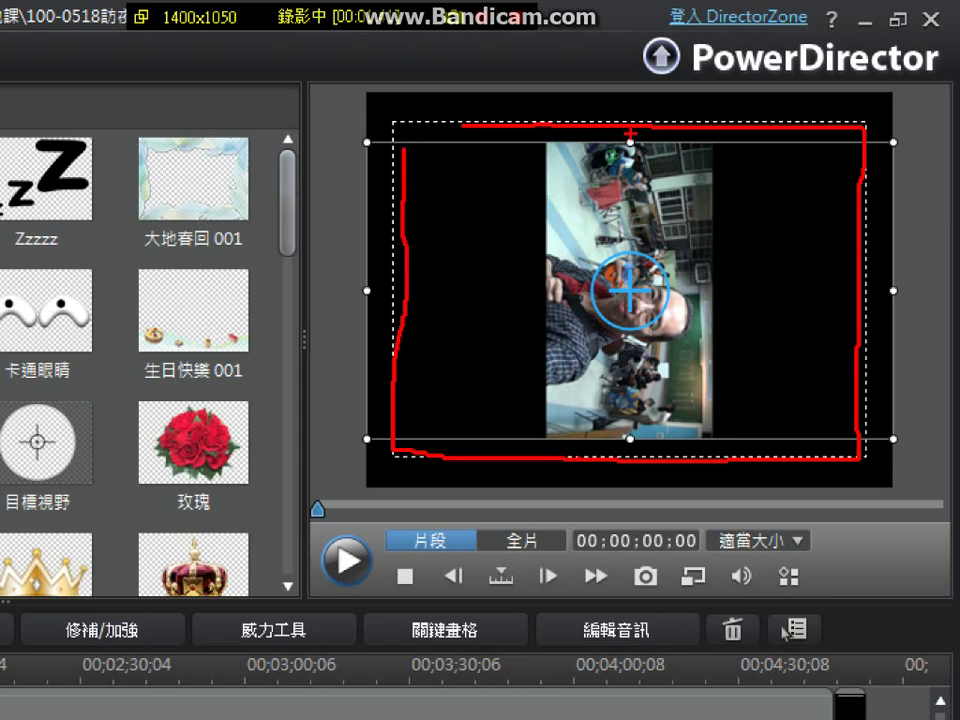
pyautogui.moveTo(589, 126); pyautogui.dragTo(678, 170)
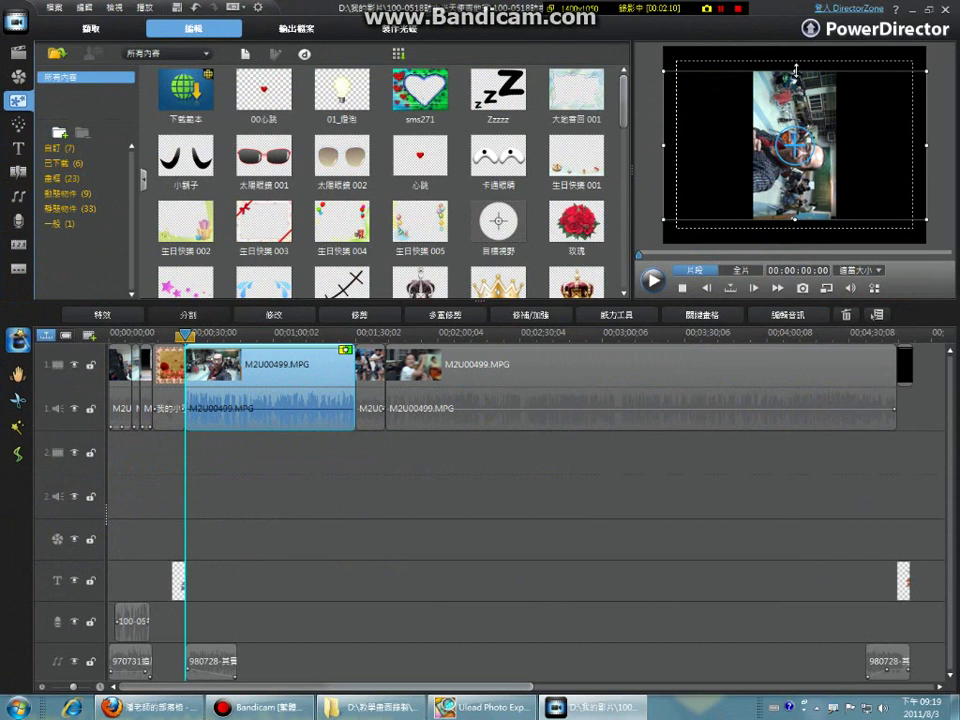
pyautogui.moveTo(794, 66); pyautogui.dragTo(794, 56)
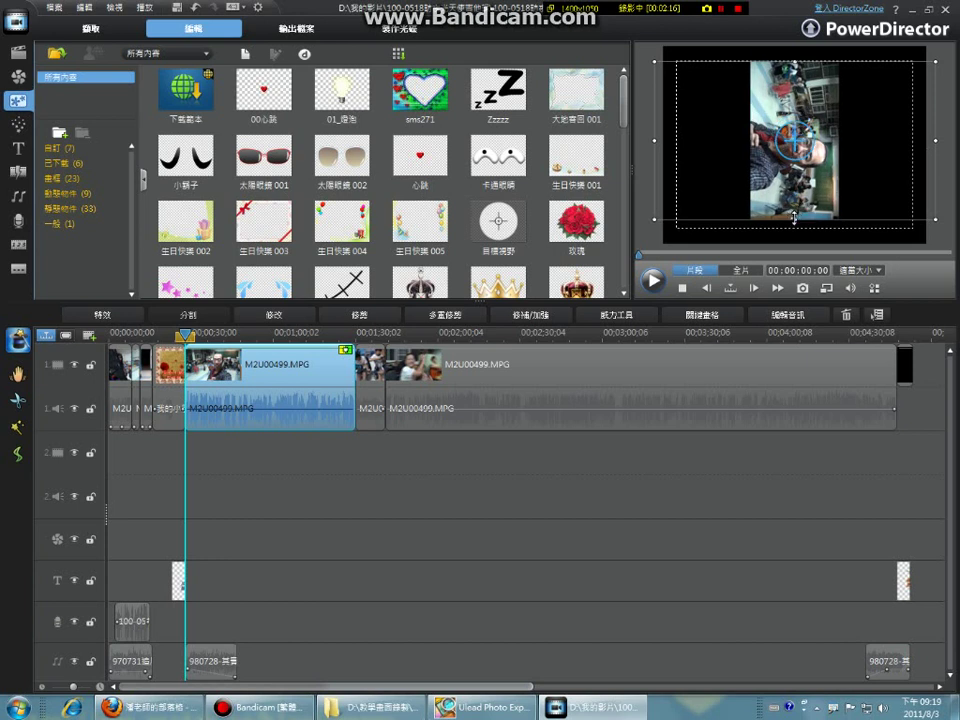
pyautogui.moveTo(794, 217); pyautogui.dragTo(794, 228)
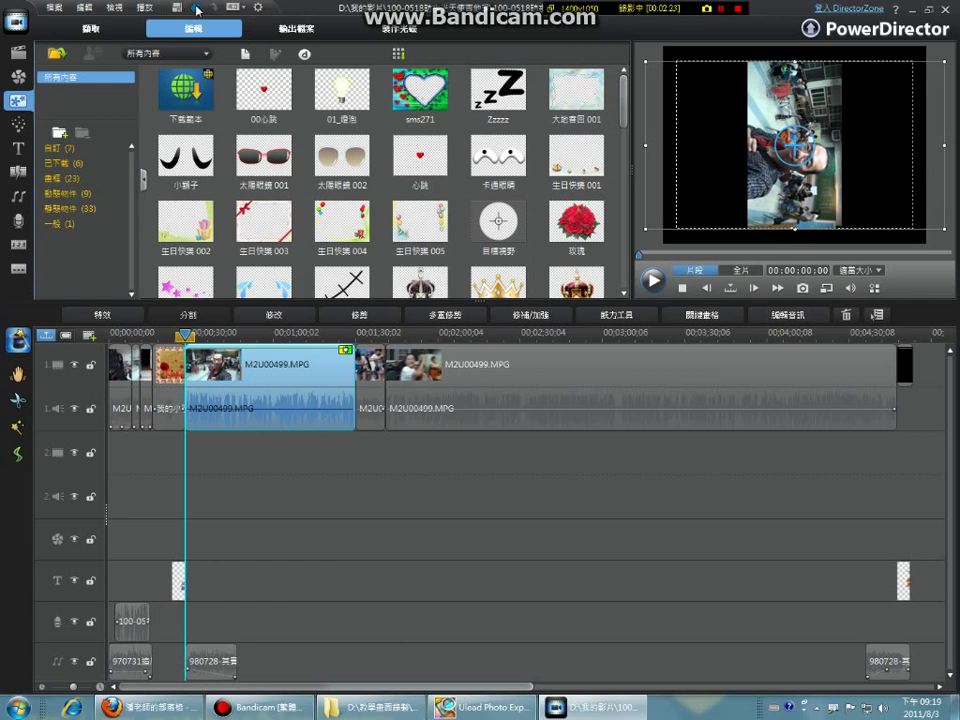
pyautogui.click(197, 9)
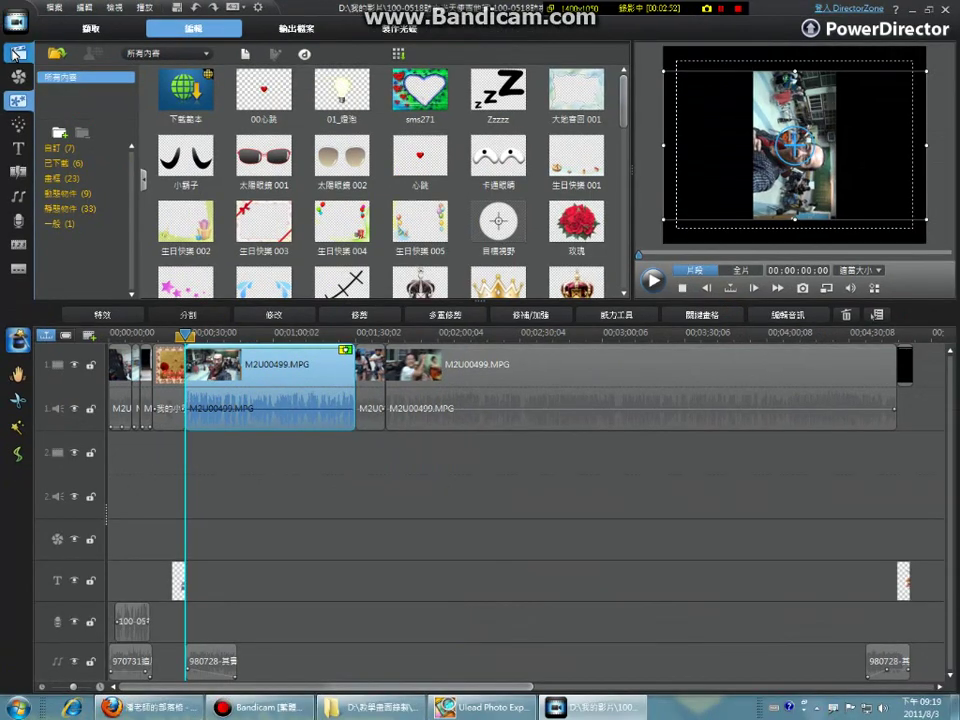
# - Set the angle of the 旋轉畫面 effect on the M2U00499.MPG clip to 270 in its effect settings
pyautogui.click(15, 53)
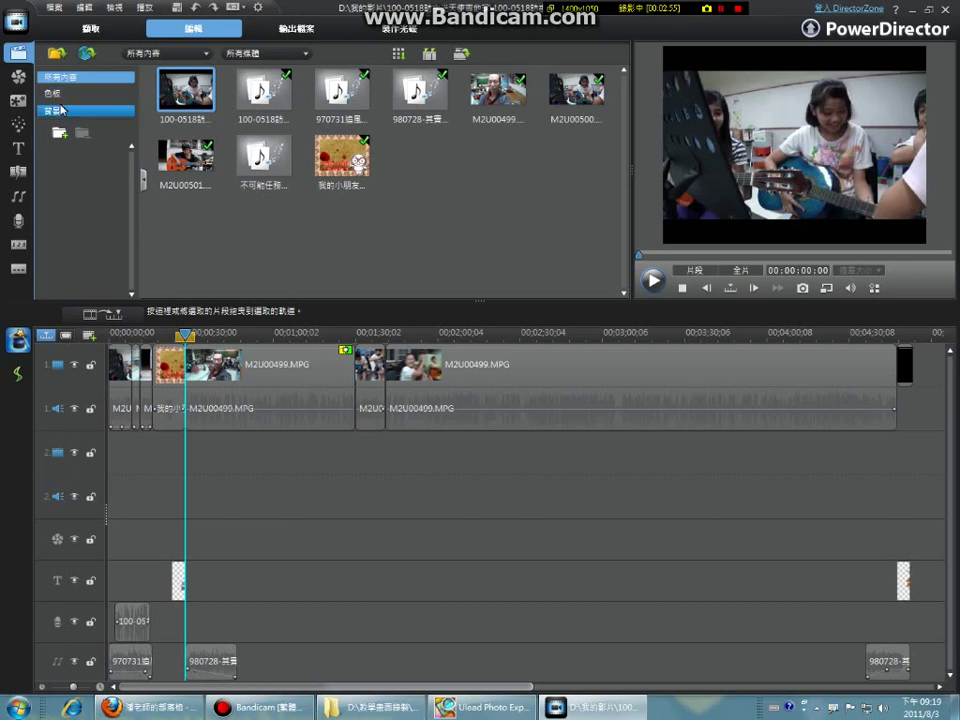
pyautogui.click(270, 385)
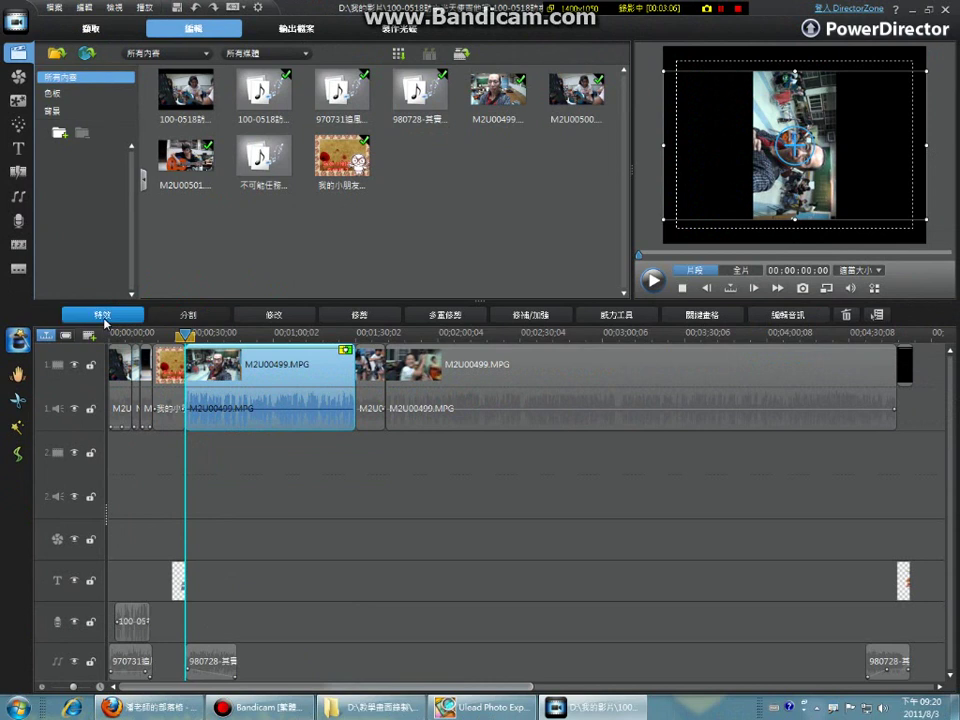
pyautogui.click(205, 367)
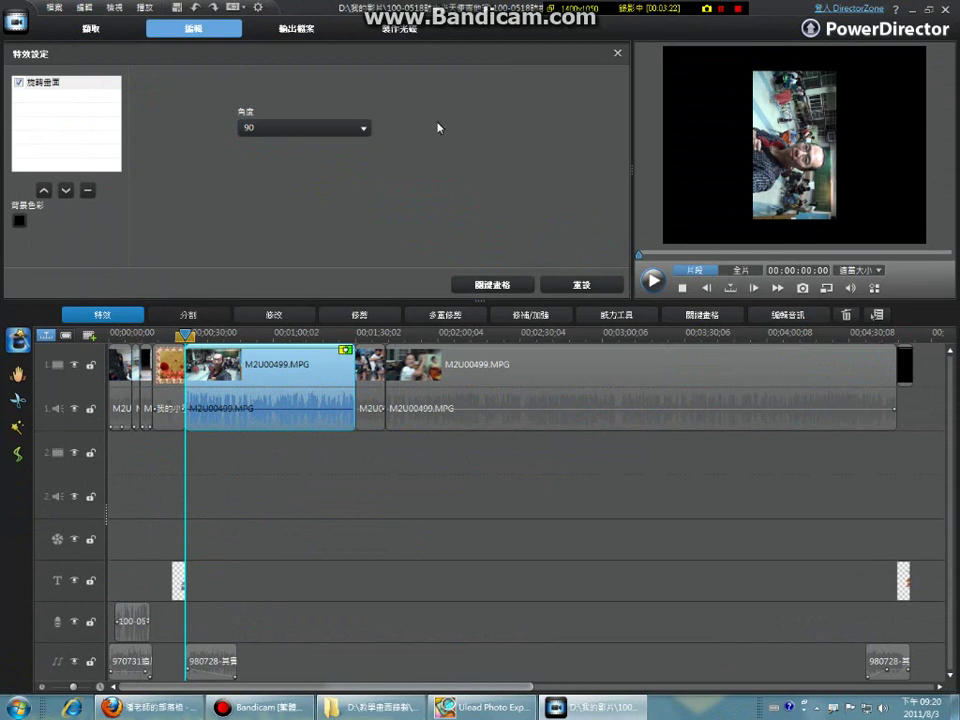
pyautogui.click(366, 133)
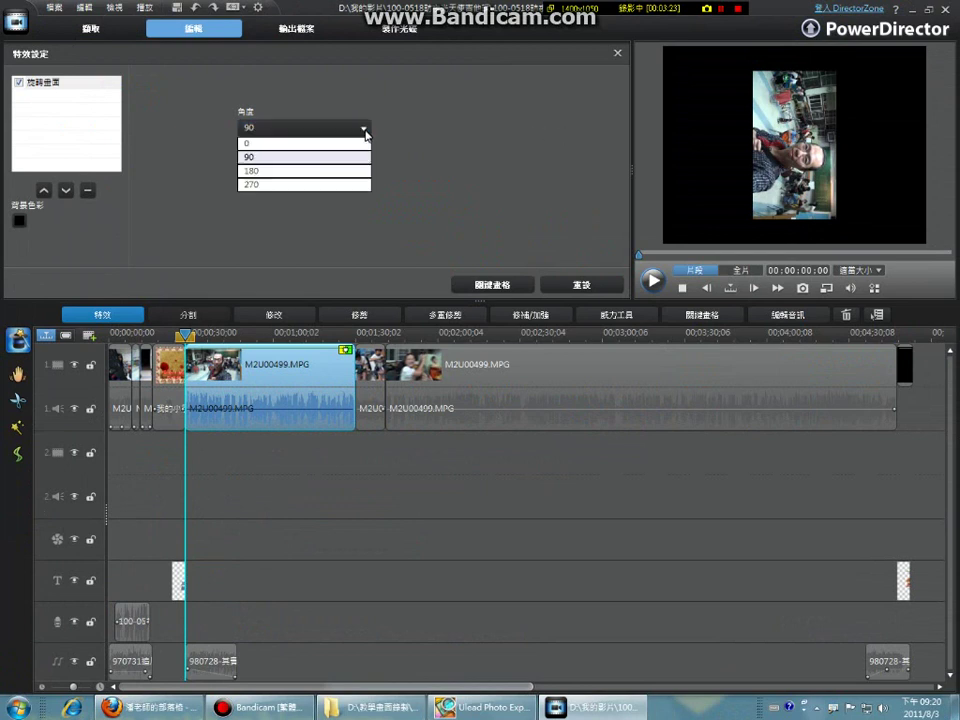
pyautogui.click(310, 185)
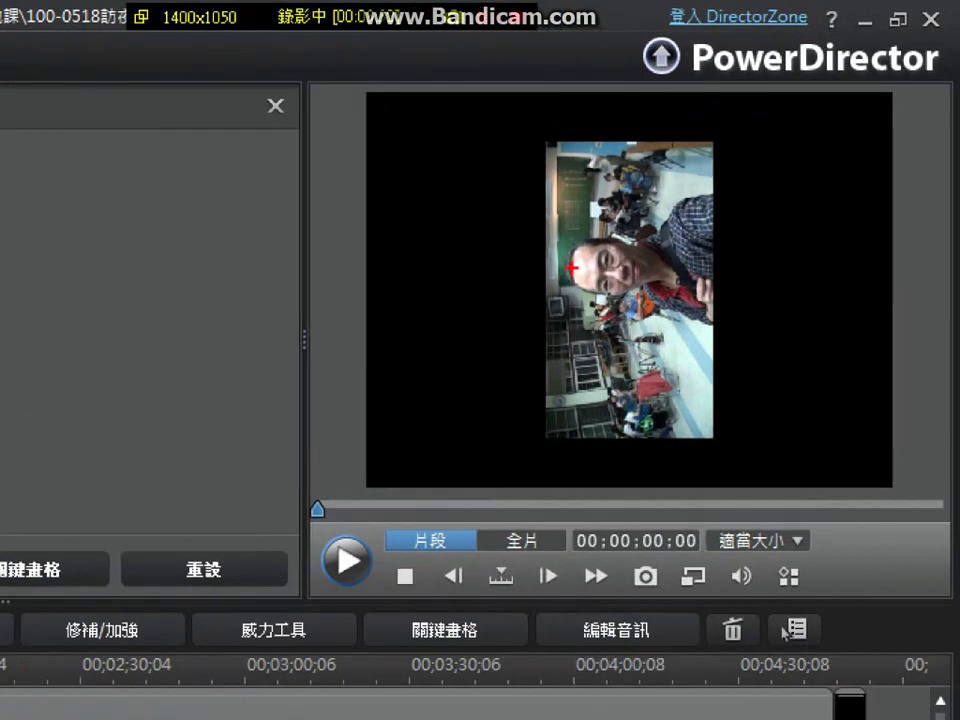
pyautogui.moveTo(707, 271); pyautogui.dragTo(793, 261)
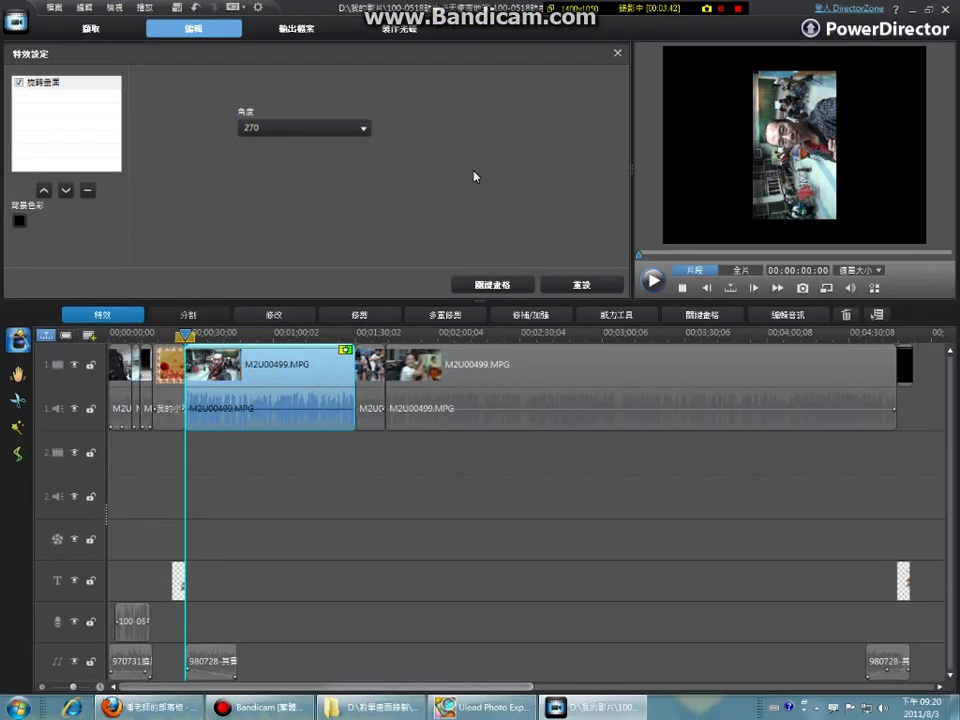
pyautogui.click(274, 130)
pyautogui.click(206, 141)
# - Turn the clip's 旋轉畫面 effect off and back on in its effect settings, and remove the effect from the clip
pyautogui.click(19, 84)
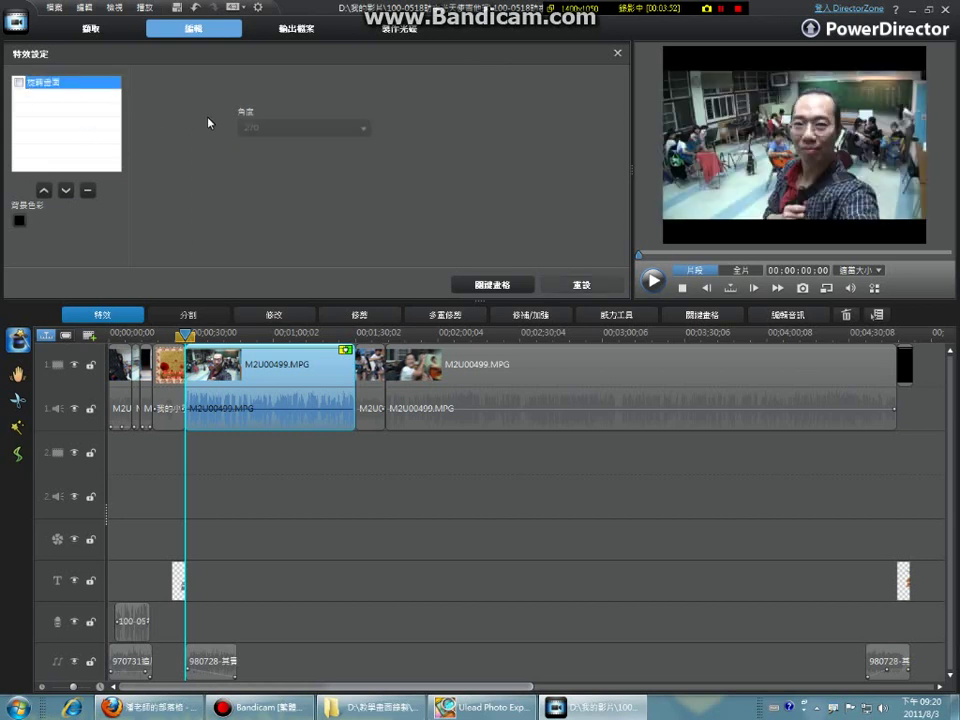
pyautogui.click(617, 55)
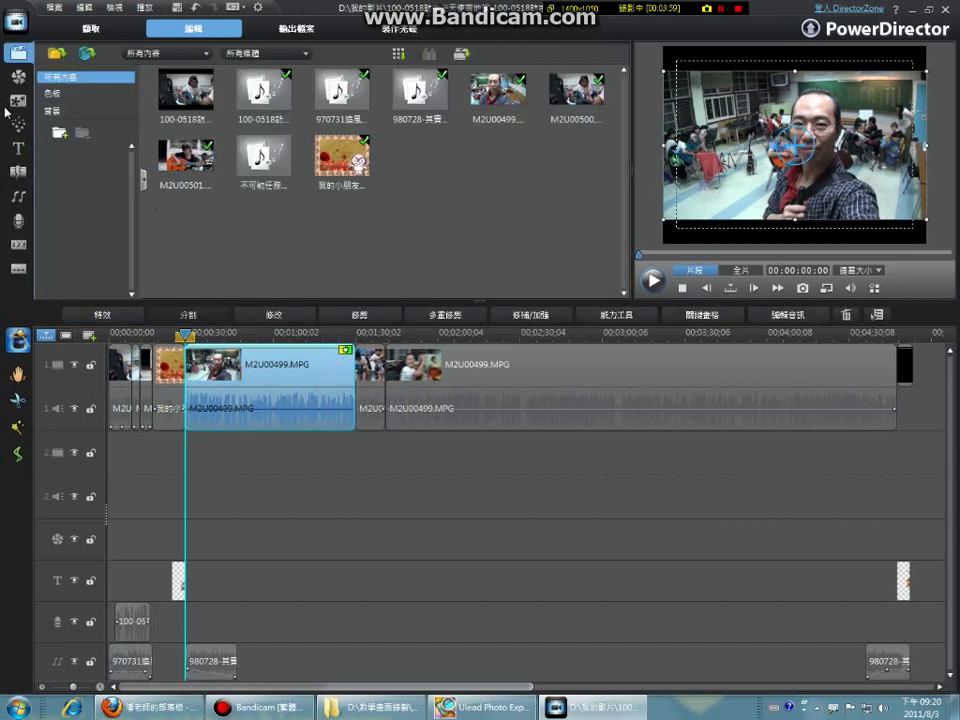
pyautogui.click(102, 314)
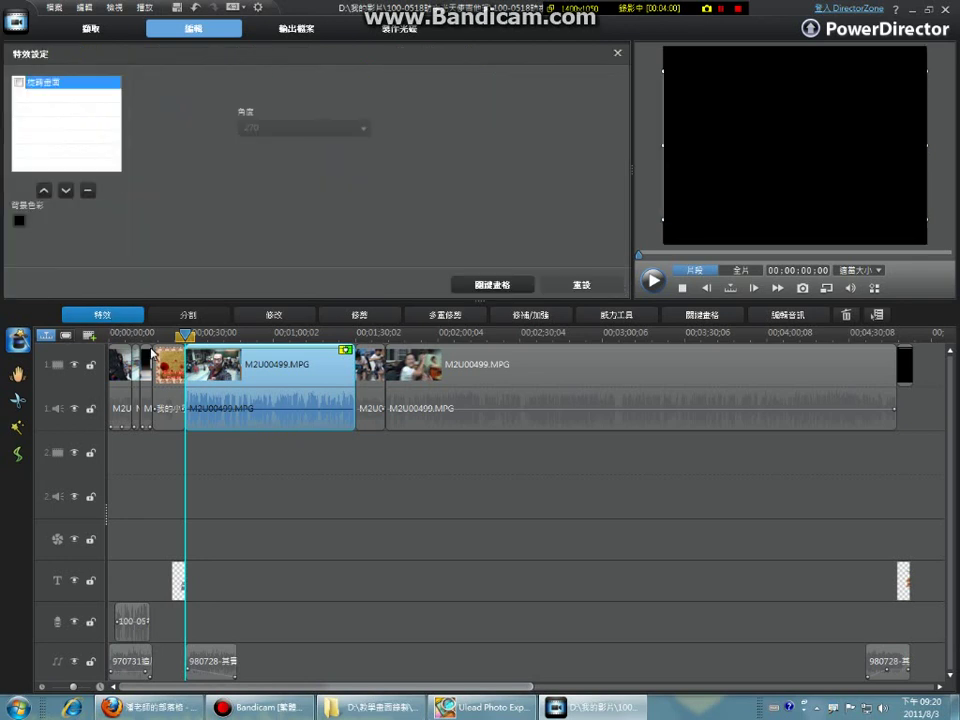
pyautogui.click(18, 82)
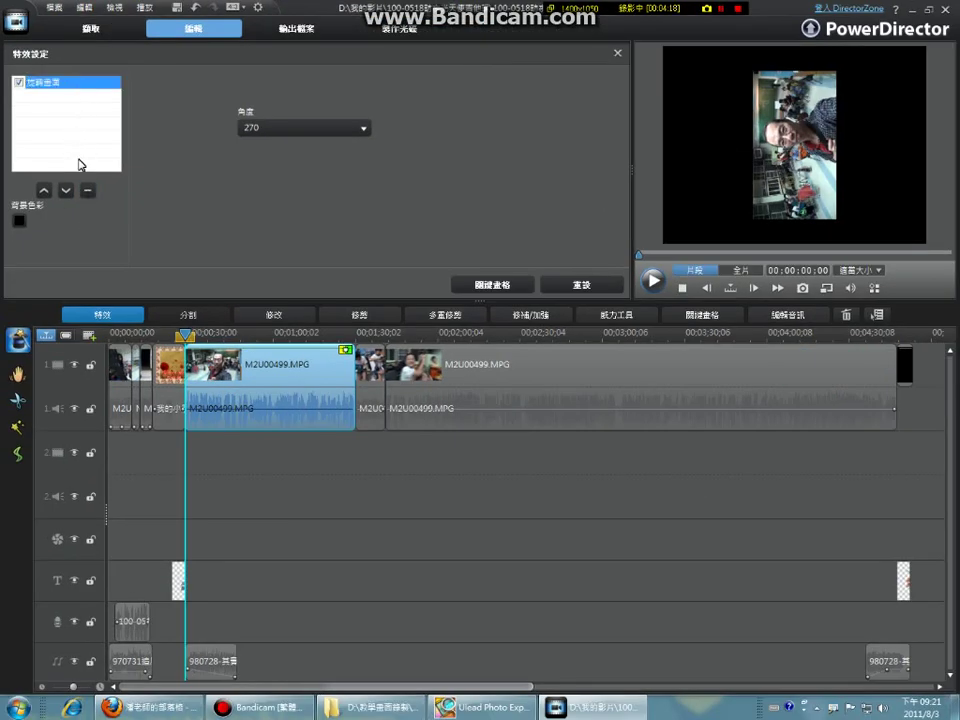
pyautogui.click(89, 191)
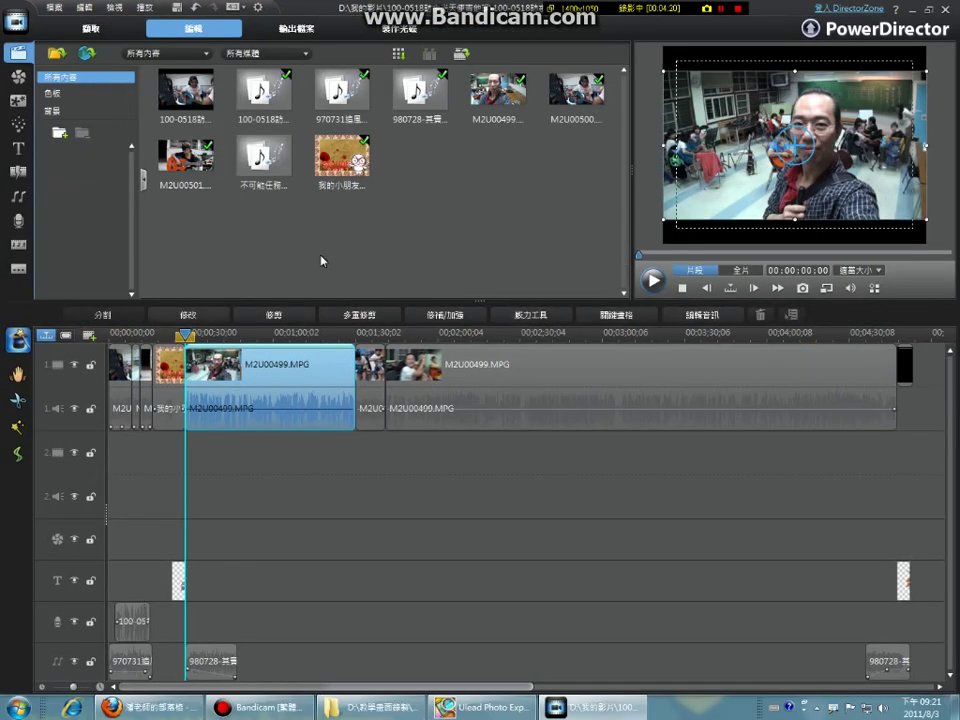